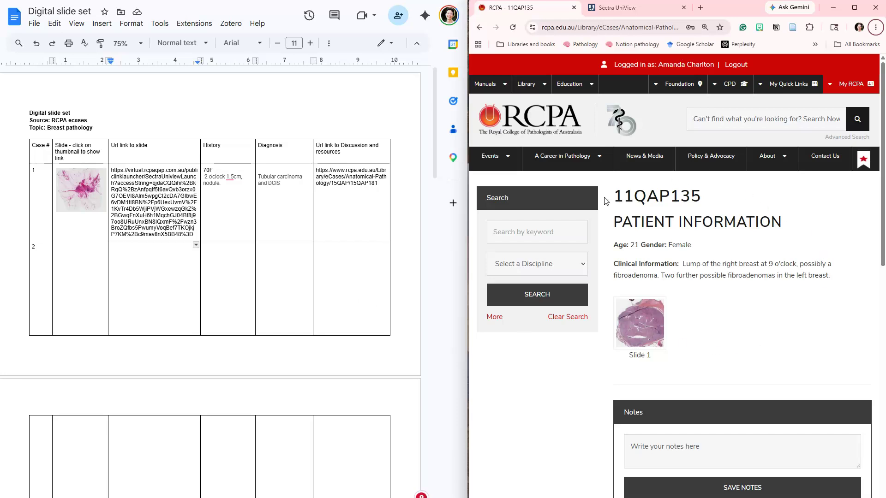
scroll(857, 295, "down", 5)
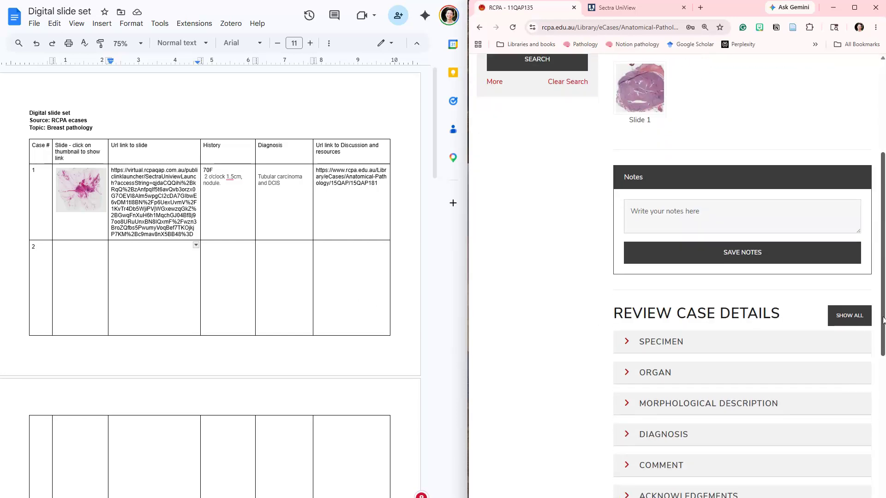
left_click(862, 313)
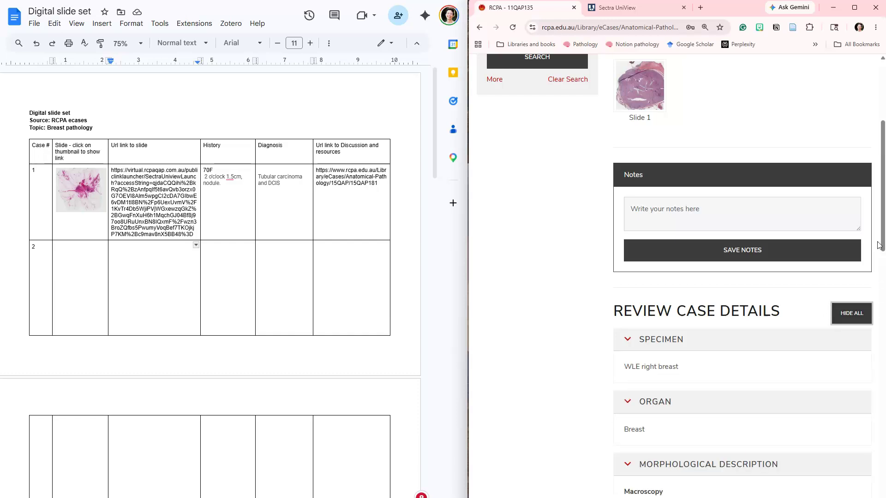
left_click_drag(882, 236, 873, 169)
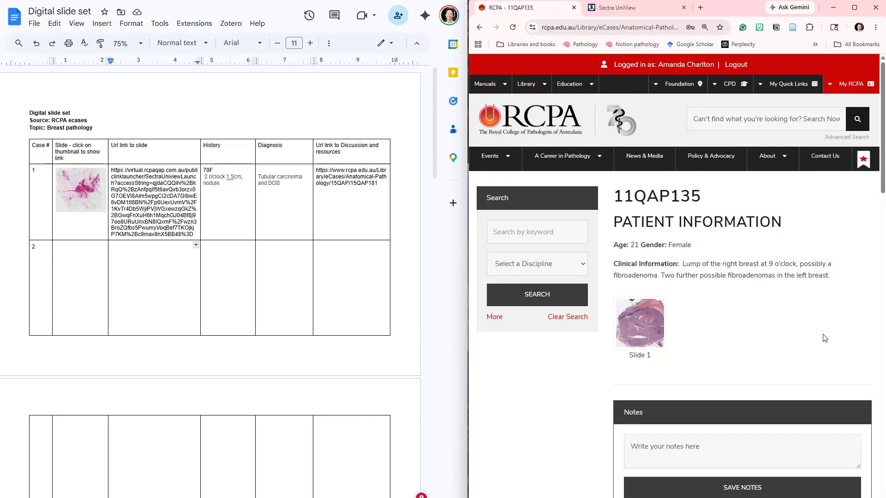
Copy the 11QAP135 case page's URL into the case 2 cell for discussion and resources
left_click(544, 27)
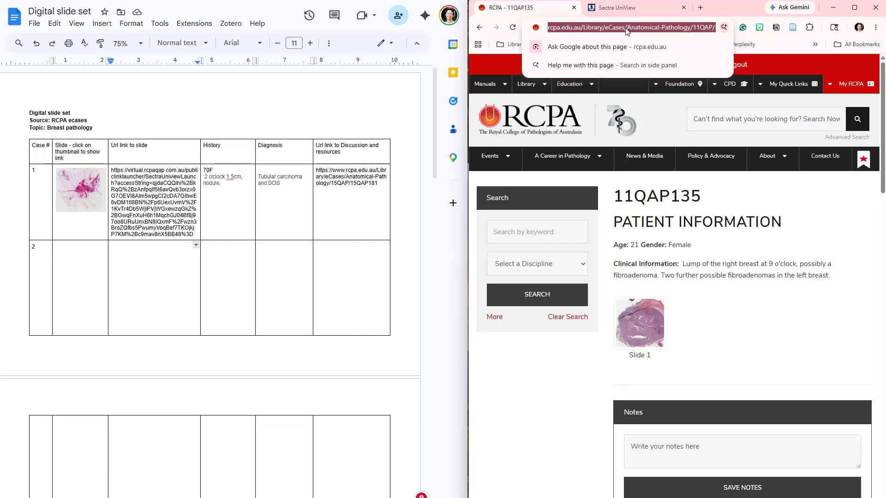
left_click(362, 272)
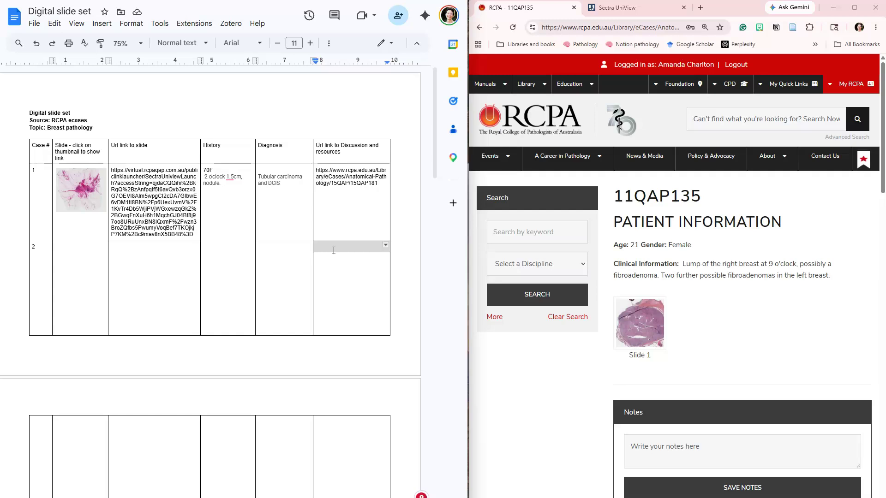
type("https://www.rcpa.edu.au/Library/eCases/Anatomical-Pathology/11QAP/11QAP135")
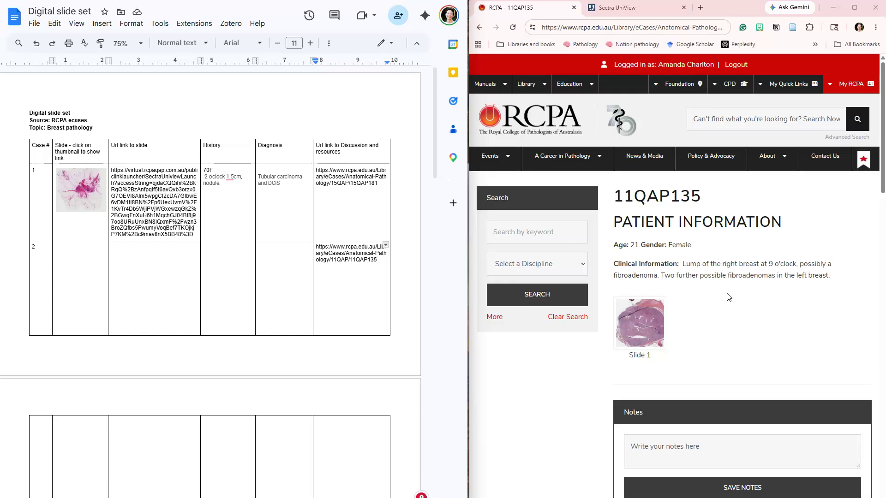
Fill in case 2's diagnosis as "Low grade phyllodes tumour" and its history as 21F plus the clinical information from the case page
scroll(726, 295, "down", 6)
scroll(728, 295, "down", 9)
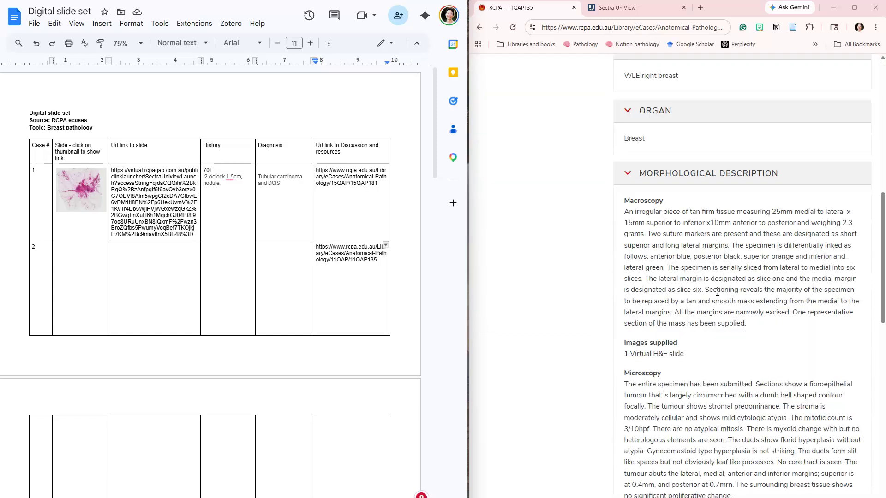
scroll(708, 288, "down", 4)
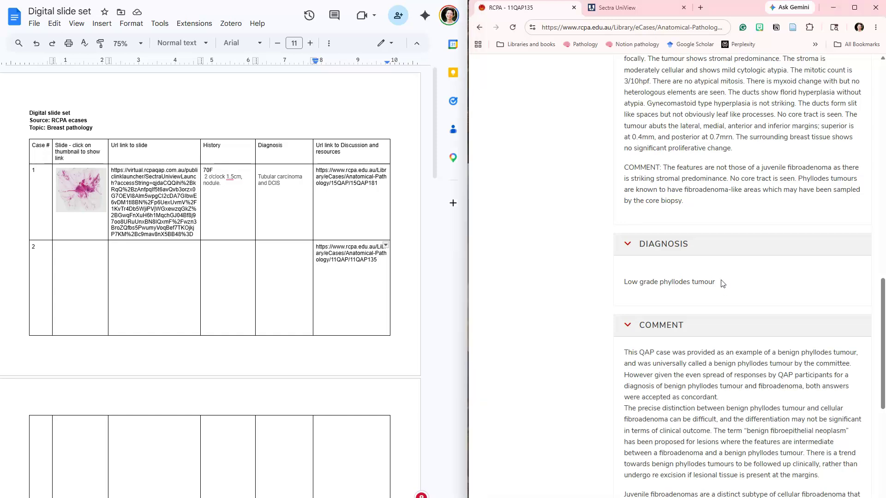
left_click_drag(721, 282, 615, 286)
key("ctrl+c")
left_click(281, 267)
key("ctrl+v")
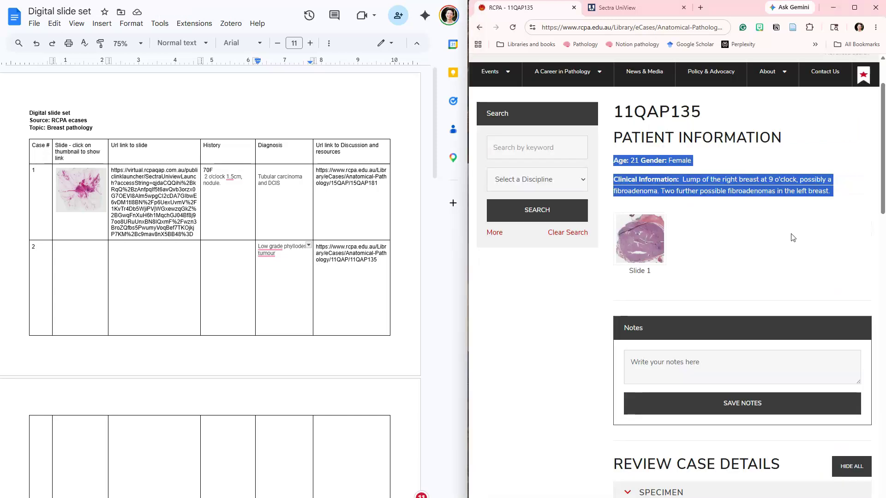
left_click(787, 212)
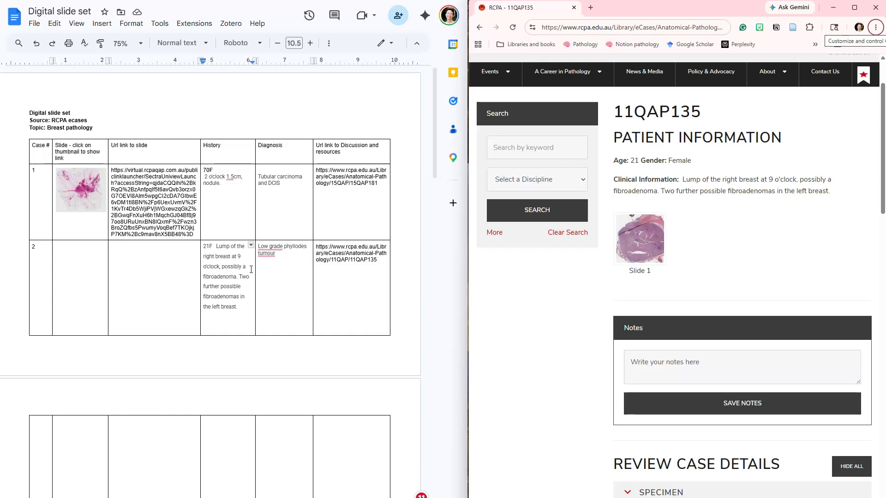
Open the case's Slide 1 in the slide viewer and check its web address before returning to the case page
left_click(645, 244)
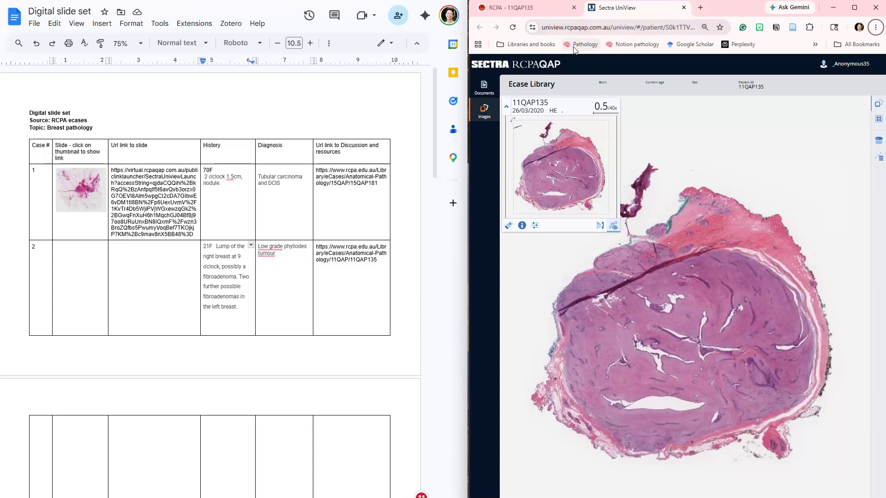
left_click(550, 28)
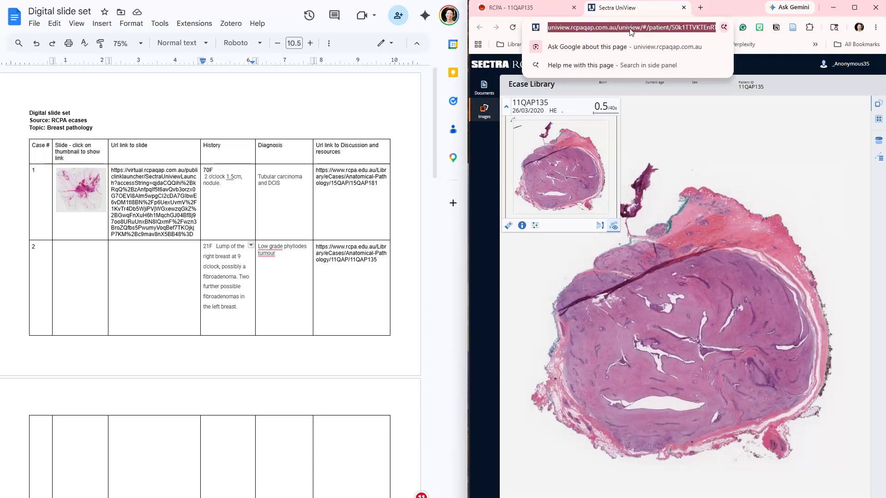
key("alt")
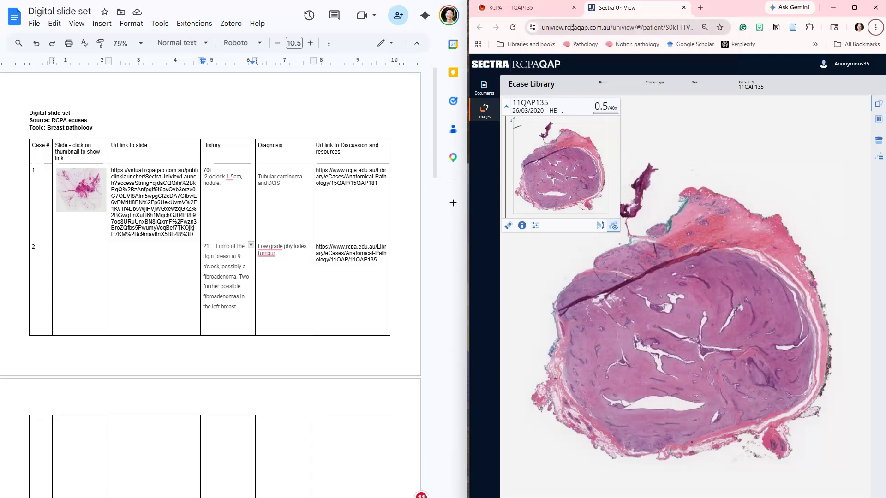
left_click(505, 9)
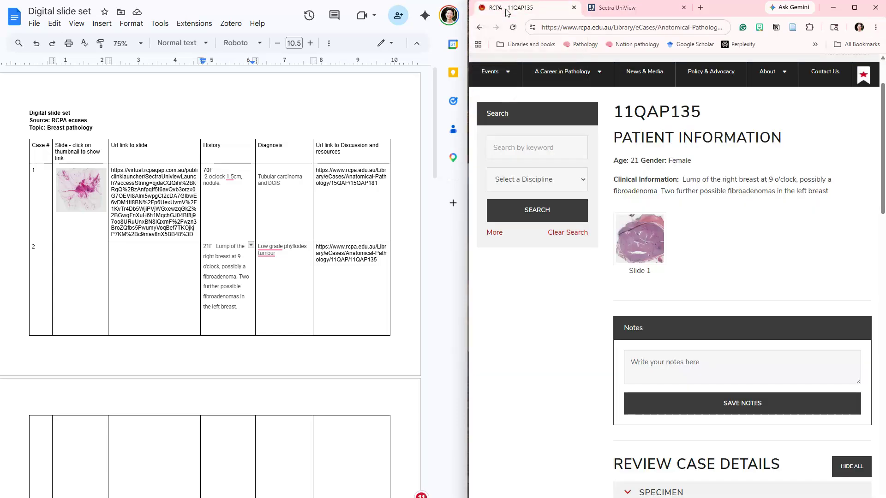
Copy the link address of the Slide 1 thumbnail into case 2's slide URL cell
right_click(639, 240)
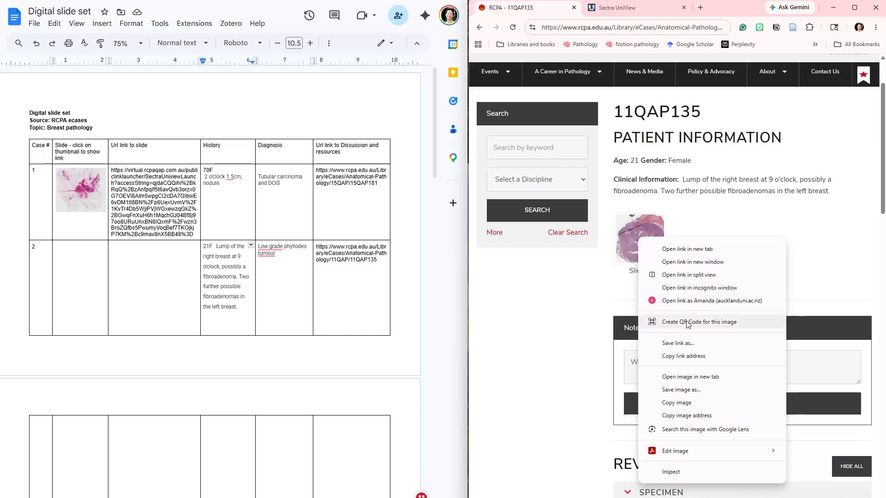
left_click(681, 356)
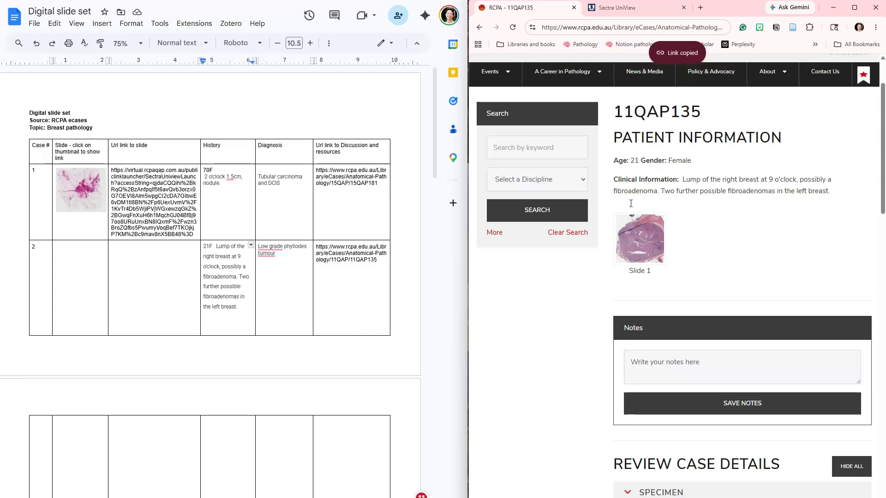
left_click(124, 259)
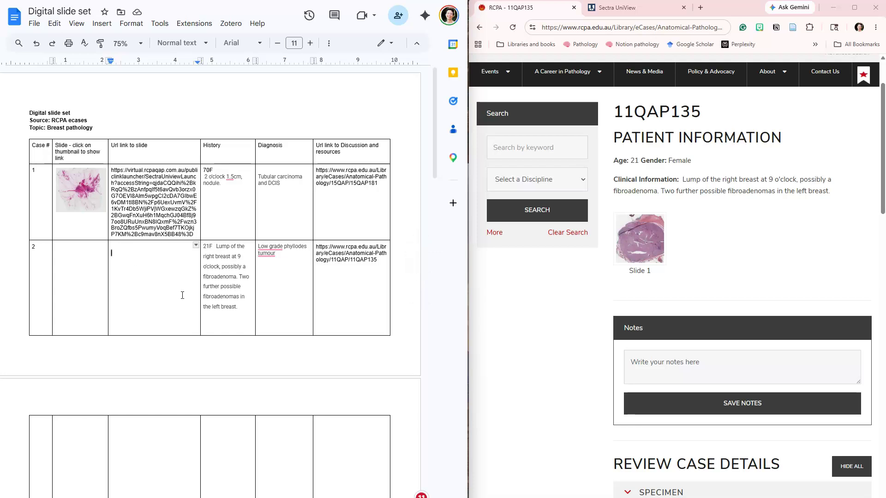
key("ctrl+v")
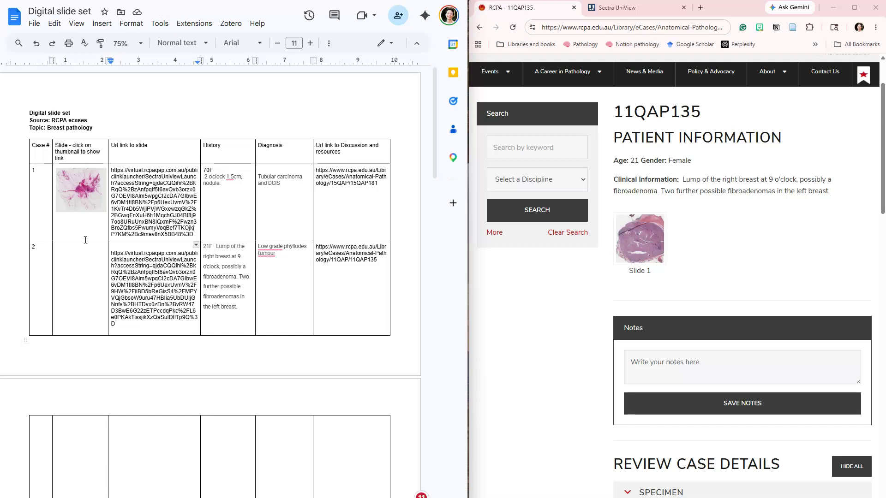
Frame the whole tissue section of 11QAP135 in the slide viewer at 0.5x magnification
left_click(631, 9)
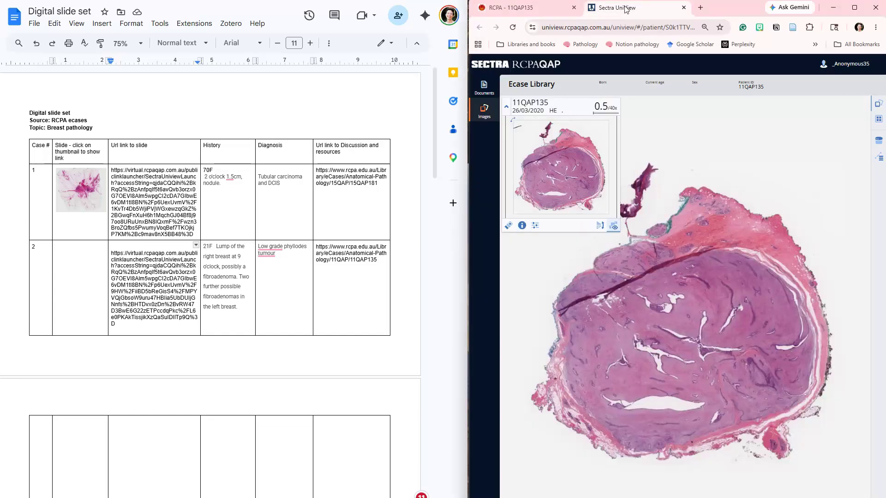
scroll(679, 276, "up", 2)
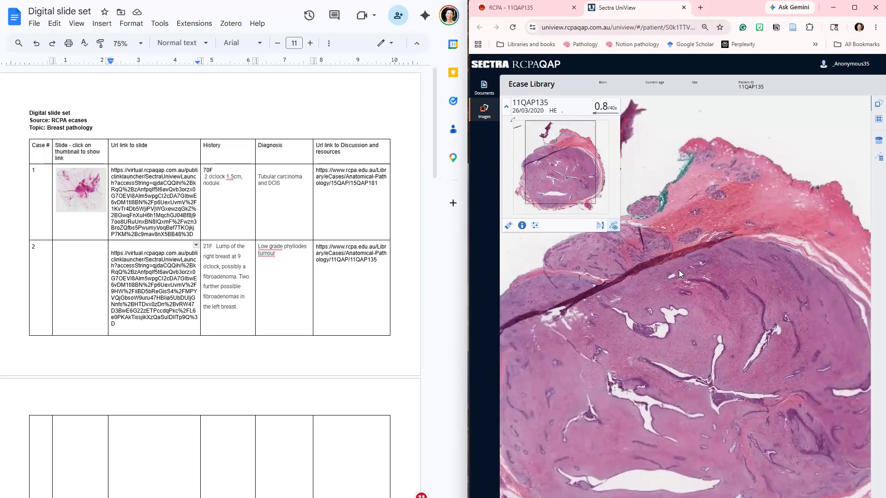
scroll(679, 270, "down", 2)
left_click_drag(698, 293, 717, 310)
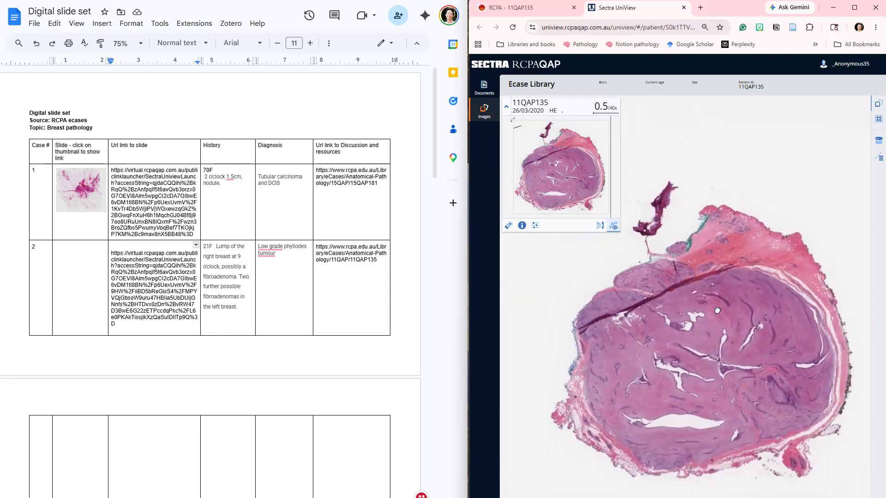
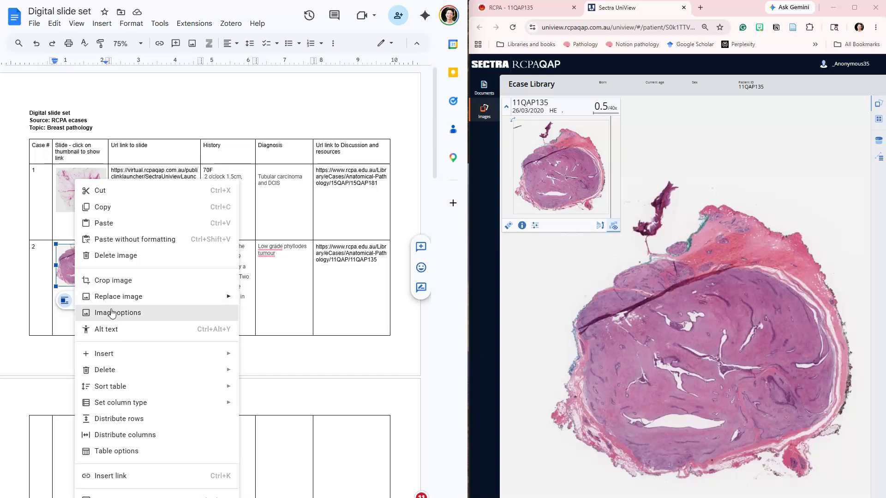
Link the case 2 slide thumbnail to the copied slide URL
left_click(116, 477)
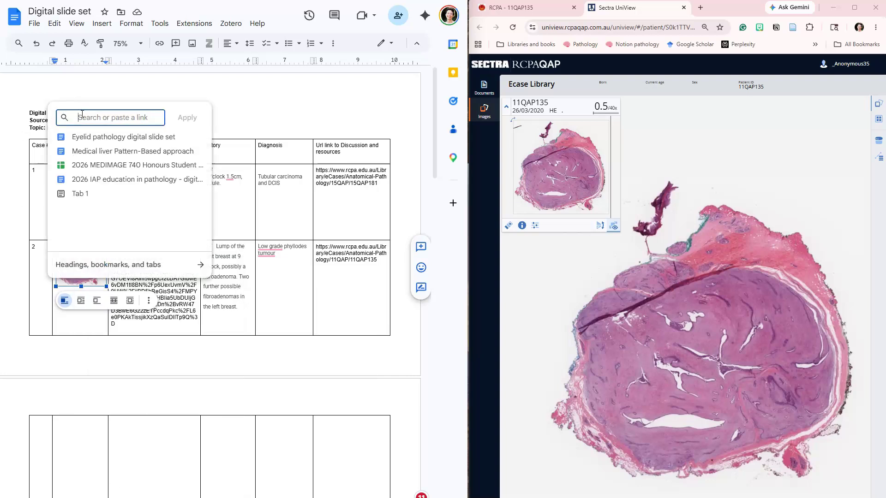
key("ctrl+v")
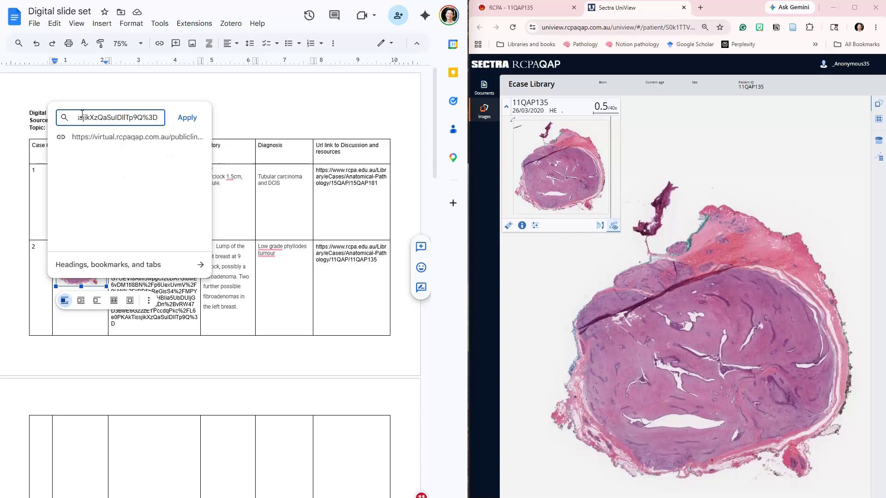
left_click(186, 119)
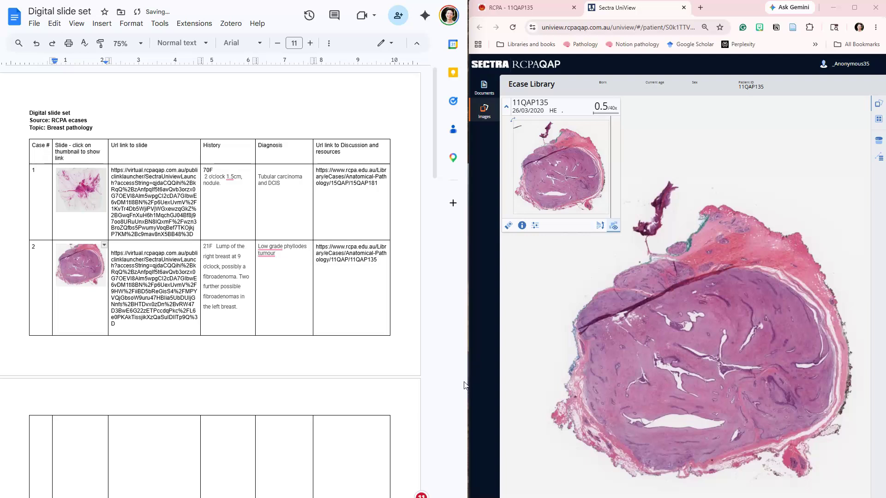
left_click(79, 269)
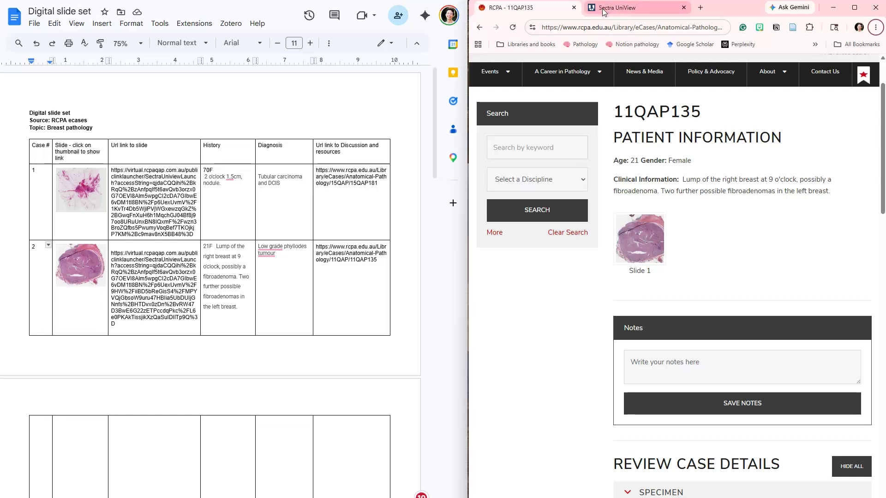
Close the slide viewer and go back to the eCases search results to view the body system filter options
left_click(684, 8)
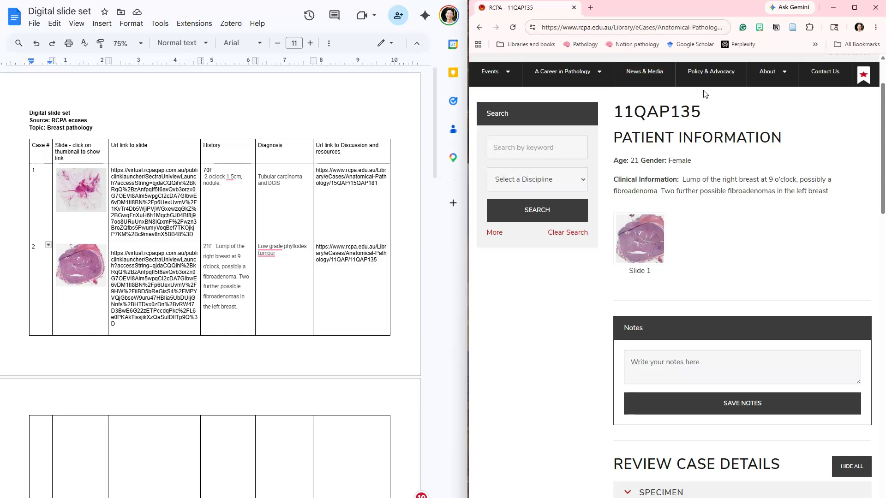
left_click(480, 28)
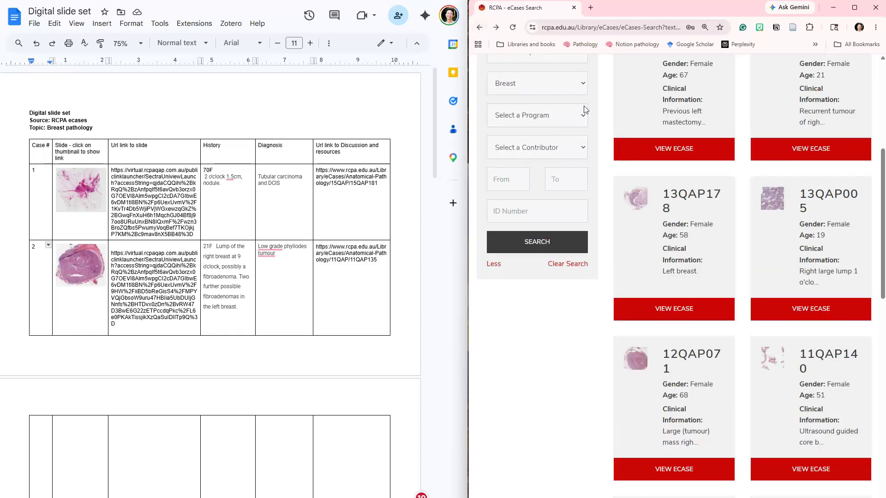
scroll(539, 208, "up", 5)
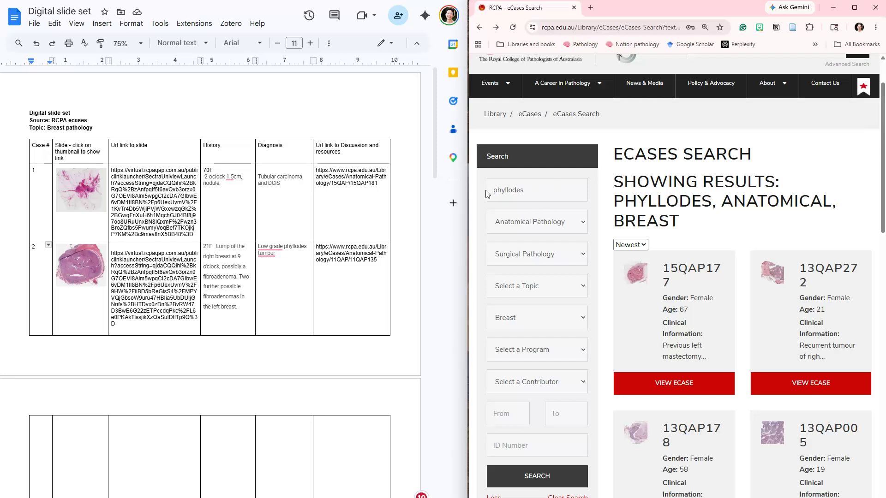
left_click(582, 322)
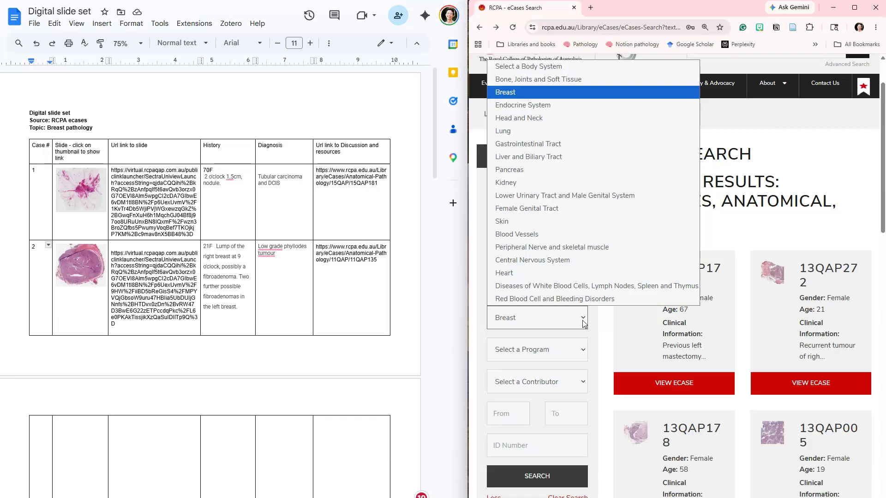
left_click(582, 320)
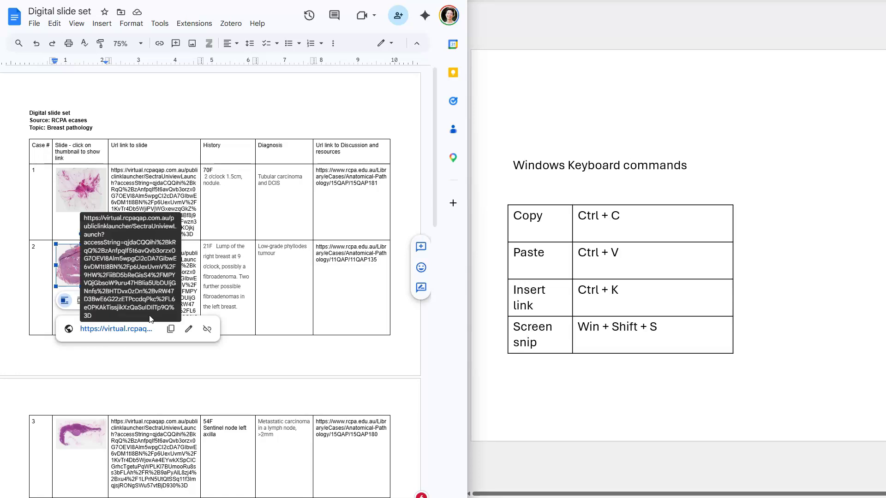
Turn the case 2 discussion and resources URL text into a clickable hyperlink
left_click_drag(379, 259, 319, 248)
left_click(333, 259)
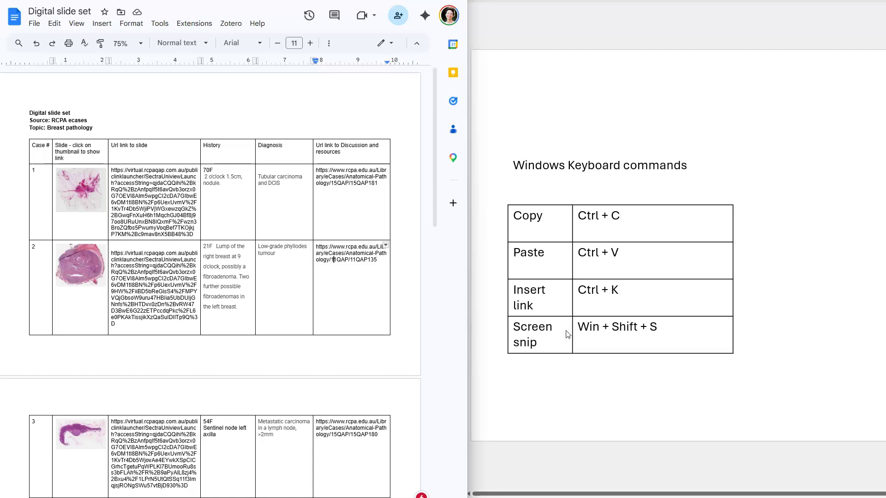
left_click_drag(378, 258, 316, 246)
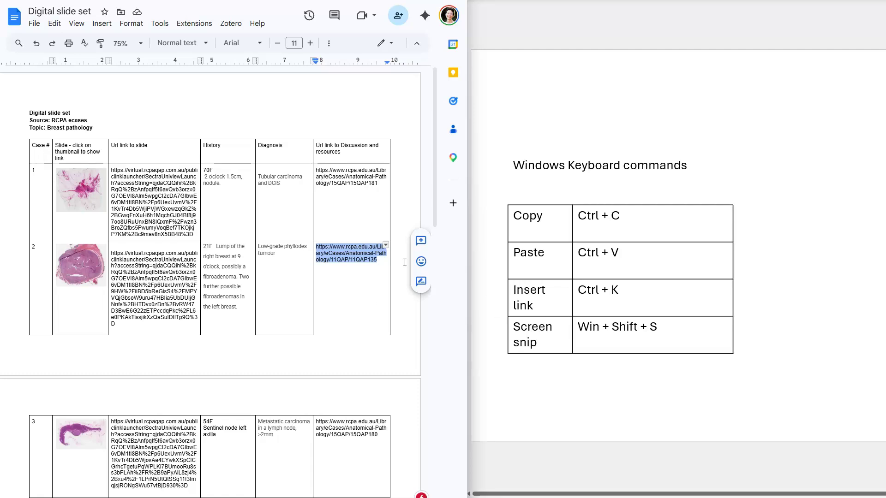
key("ctrl+k")
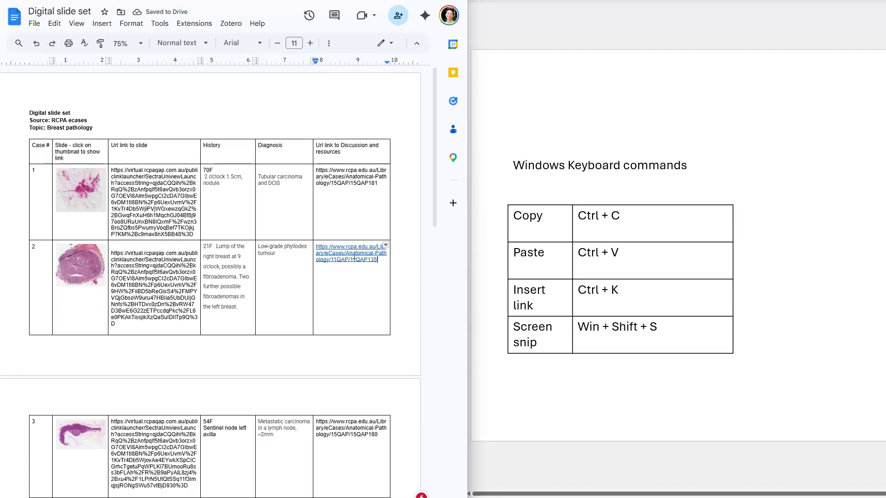
Turn the case 2 slide URL text into a clickable hyperlink and check the link attached to the case 2 thumbnail
left_click_drag(114, 324, 112, 254)
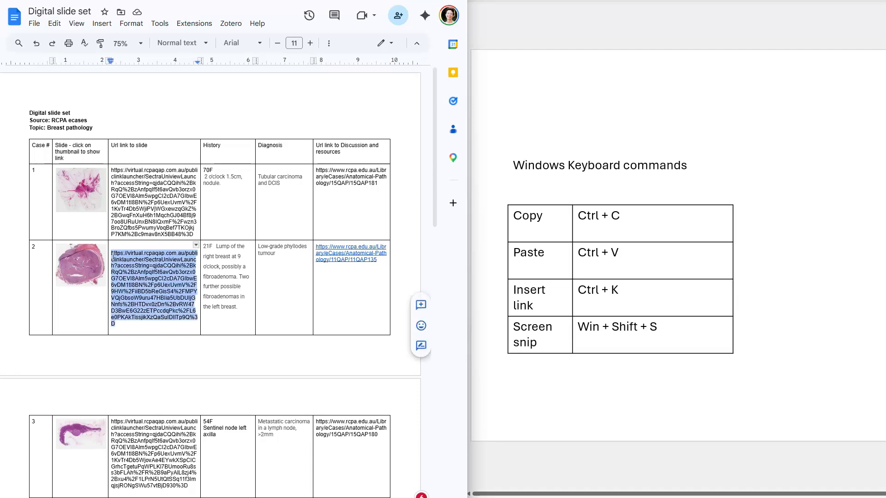
key("ctrl+k")
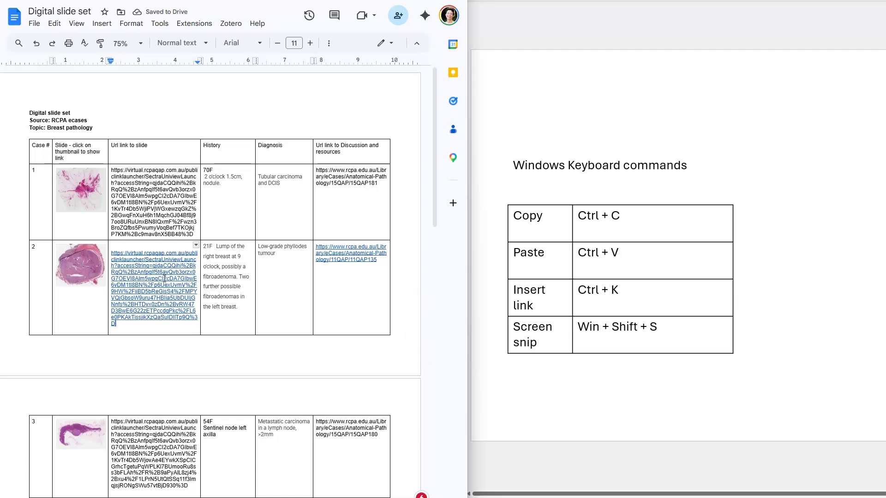
left_click(81, 269)
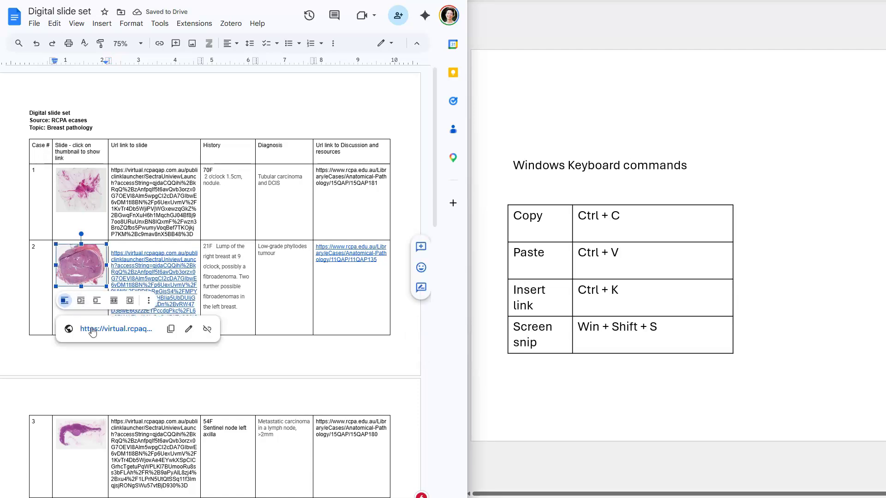
left_click(109, 241)
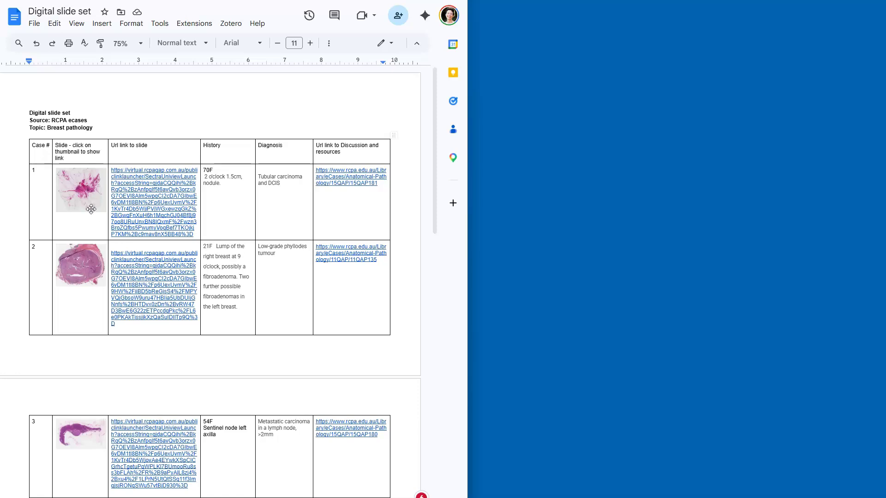
Open the case 1 slide from its thumbnail link and place the slide viewer window beside the document
left_click(82, 191)
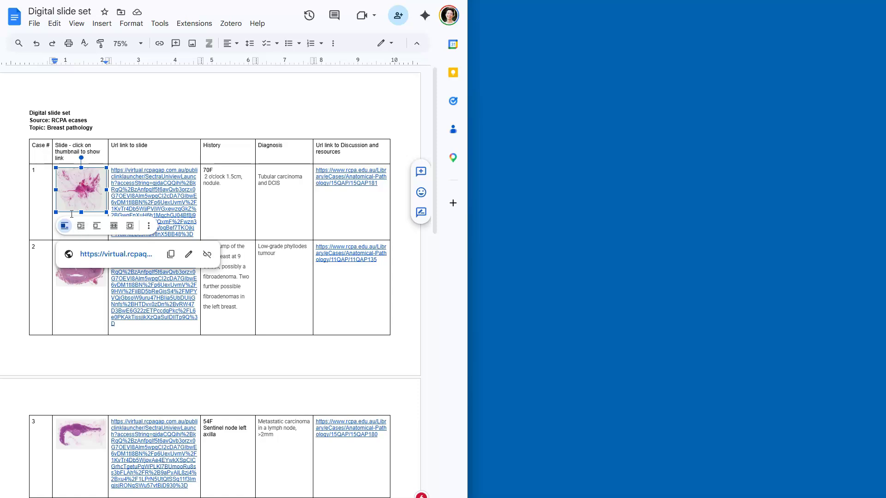
left_click(86, 255)
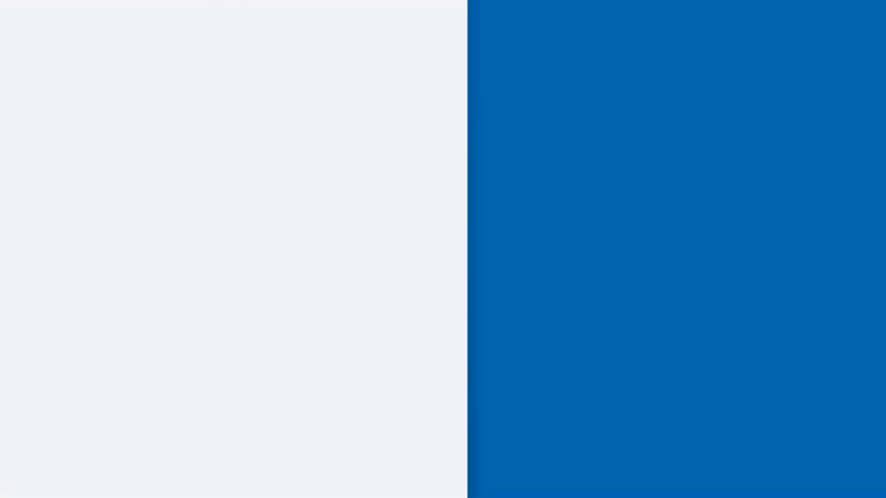
left_click_drag(258, 1, 652, 12)
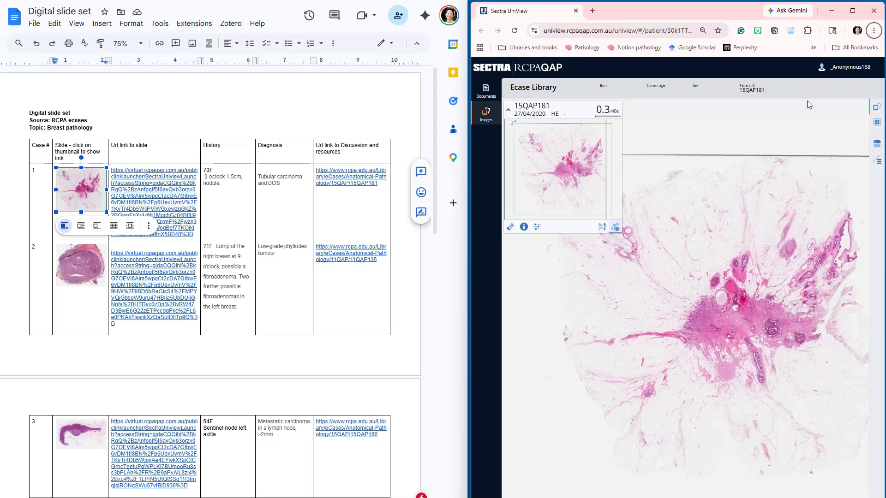
Open the case 1 discussion and resources link and place its page in the browser window beside the document
left_click(326, 183)
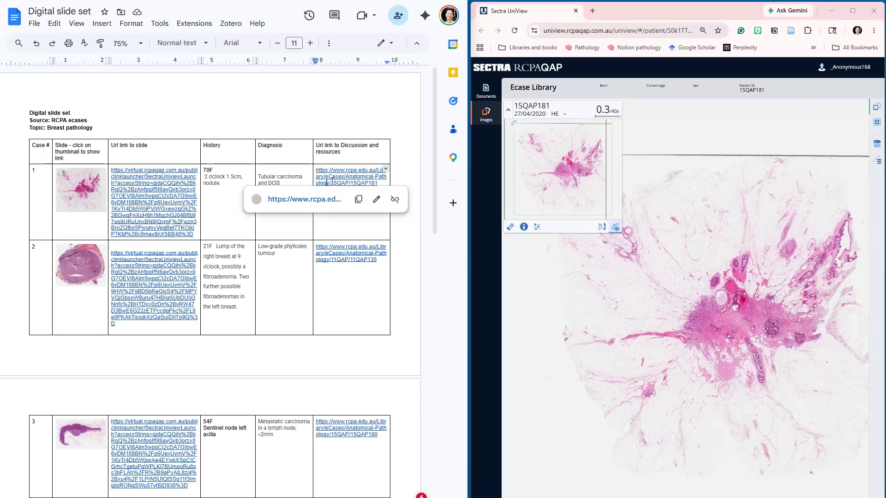
left_click(311, 201)
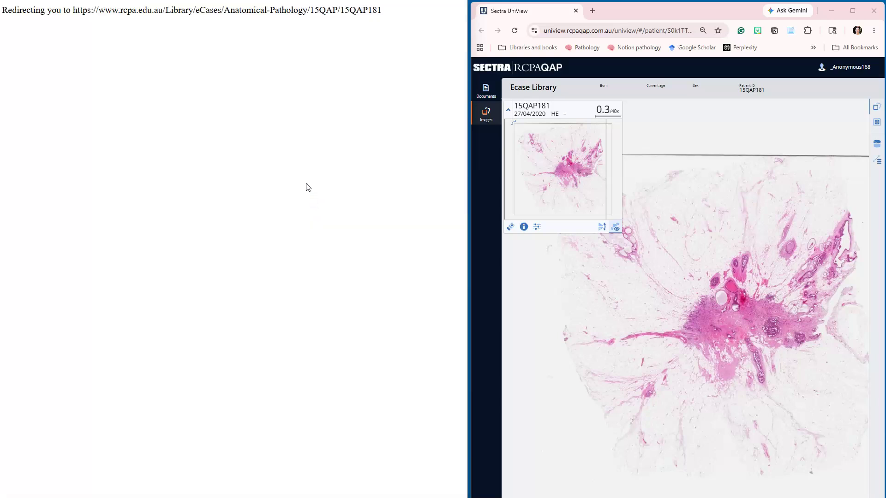
left_click_drag(226, 1, 688, 24)
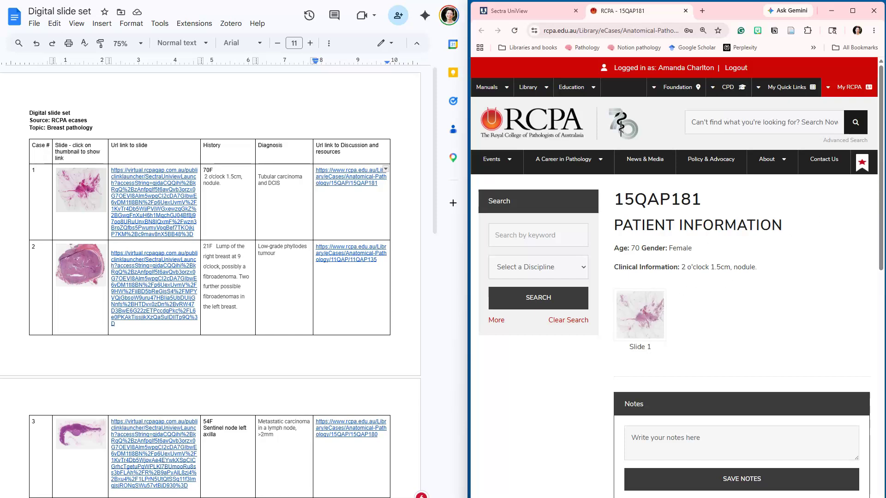
Show all review case details for 15QAP181 and read through the diagnosis, comment and notes
left_click_drag(881, 203, 873, 258)
scroll(873, 258, "down", 4)
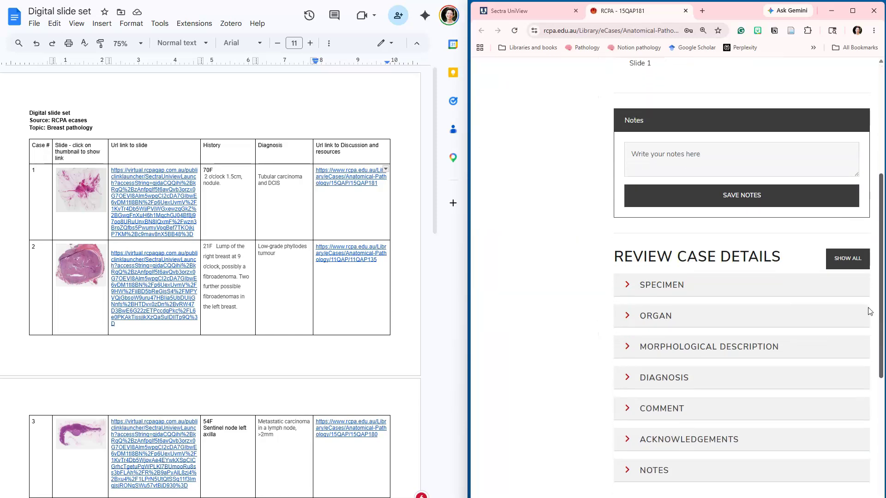
left_click(847, 254)
left_click_drag(884, 204, 869, 317)
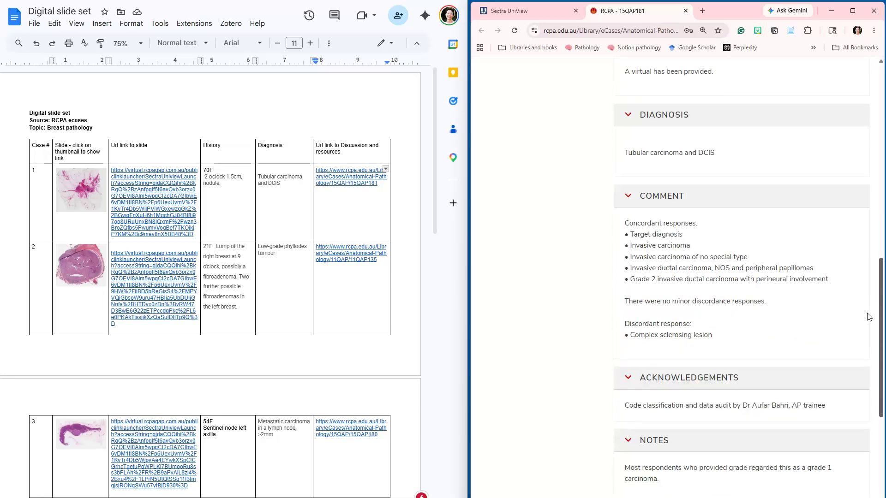
scroll(862, 353, "down", 3)
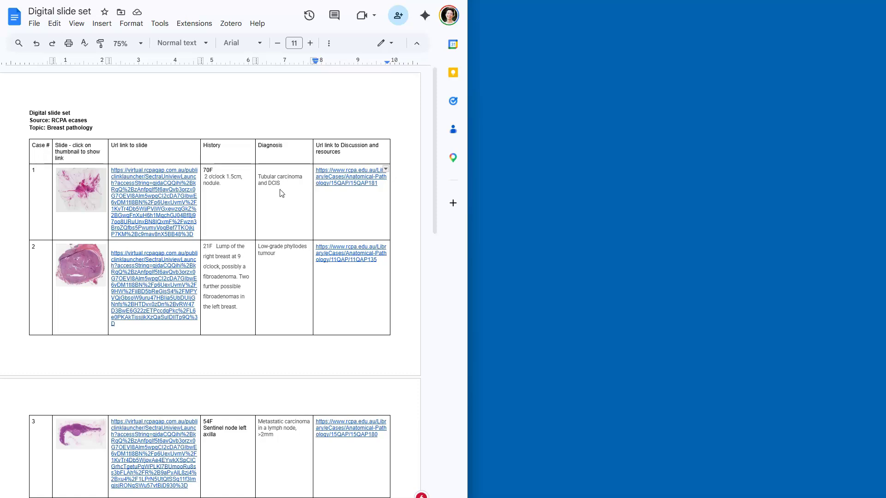
Make a copy of the document named "Digital slide set without answers" and place it in the other half of the screen
left_click(35, 24)
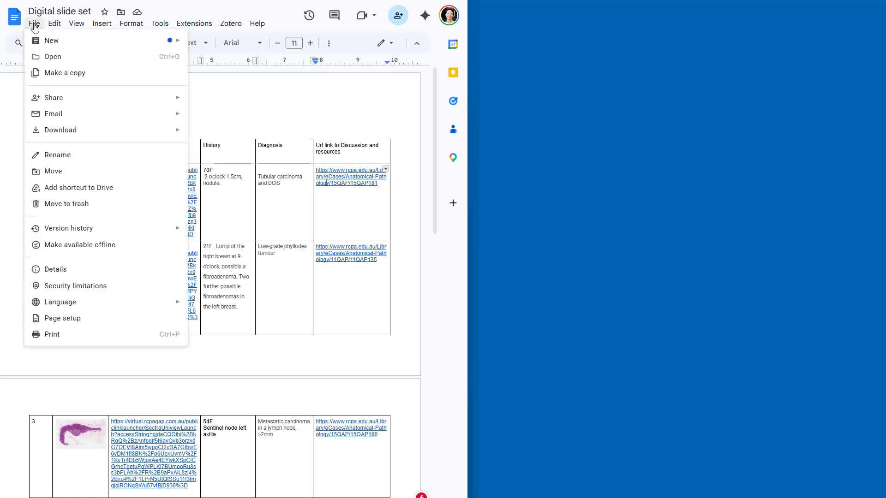
left_click(50, 74)
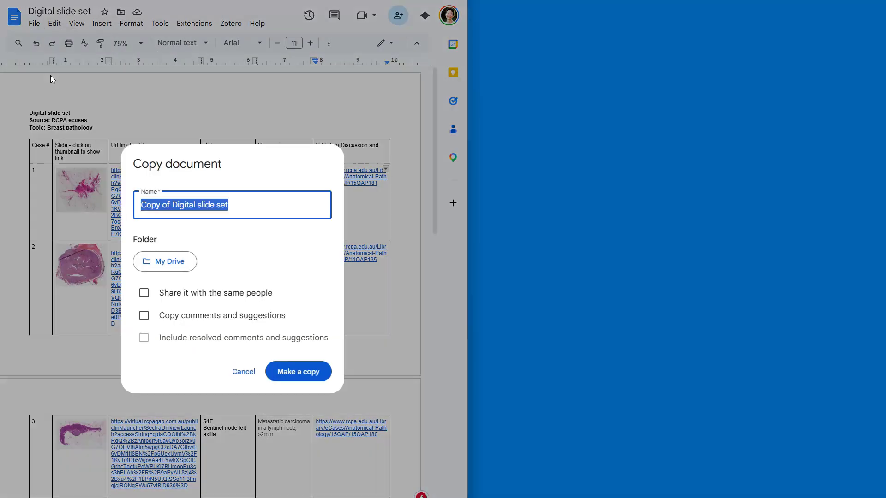
left_click(305, 374)
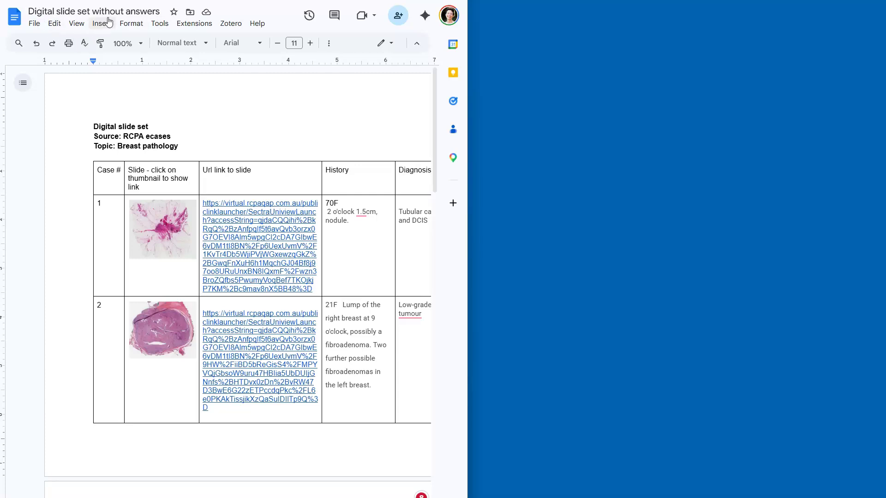
key("super+Right")
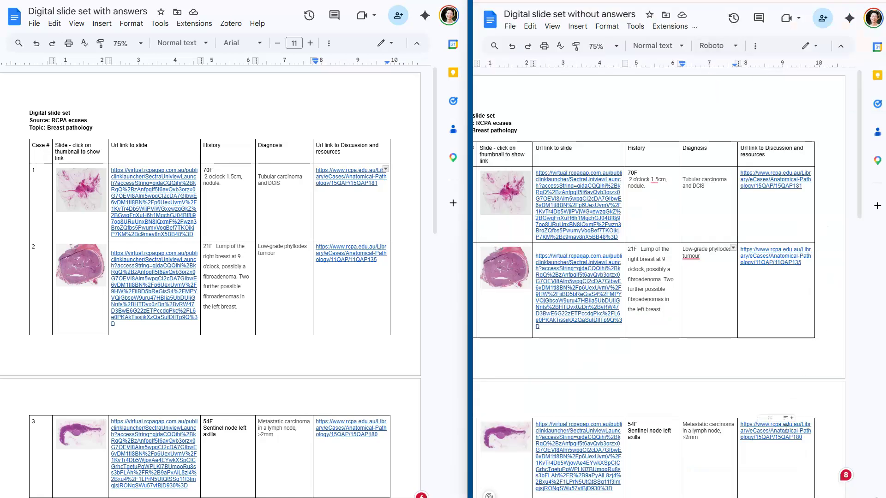
Clear the diagnoses and the discussion and resources URLs of cases 1 to 3 in the without-answers document
left_click_drag(783, 467, 708, 198)
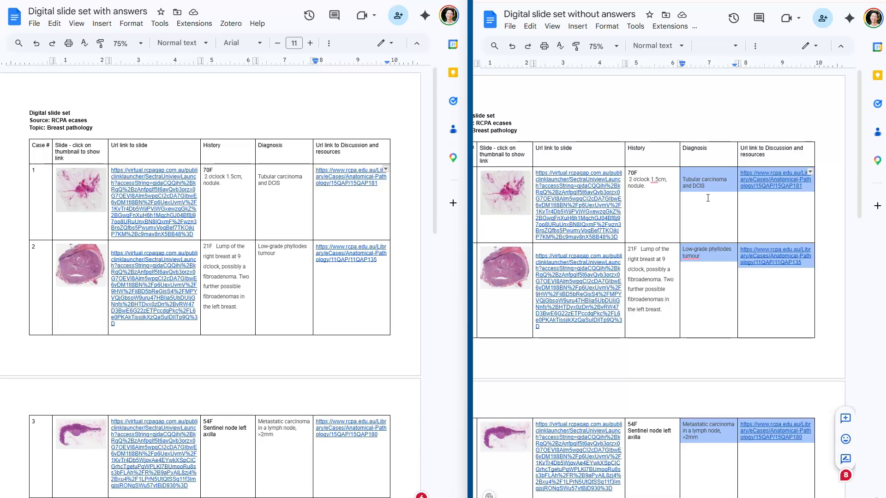
key("Delete")
left_click(707, 197)
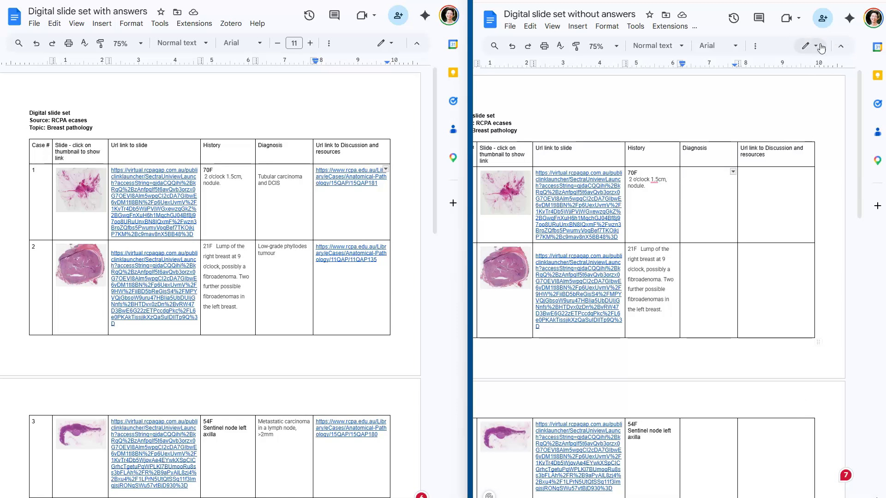
Share the without-answers document with anyone with the link as Viewer and copy its link
left_click(822, 20)
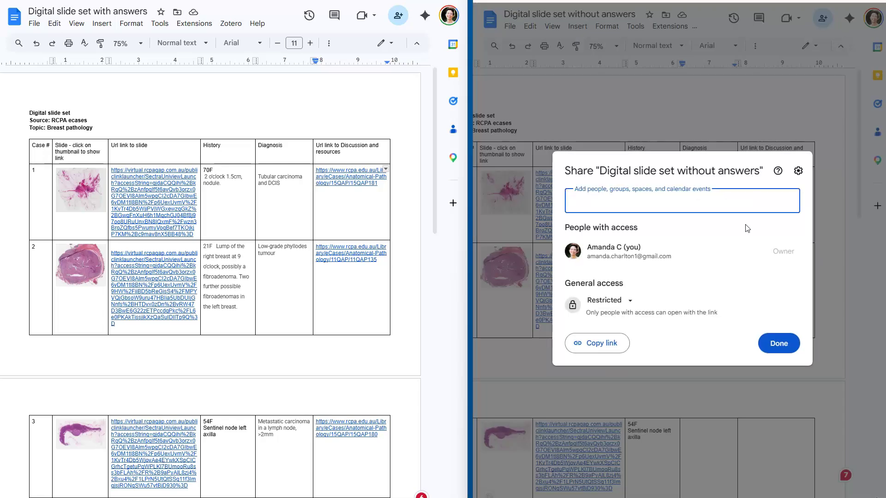
left_click(628, 301)
left_click(629, 302)
left_click(654, 350)
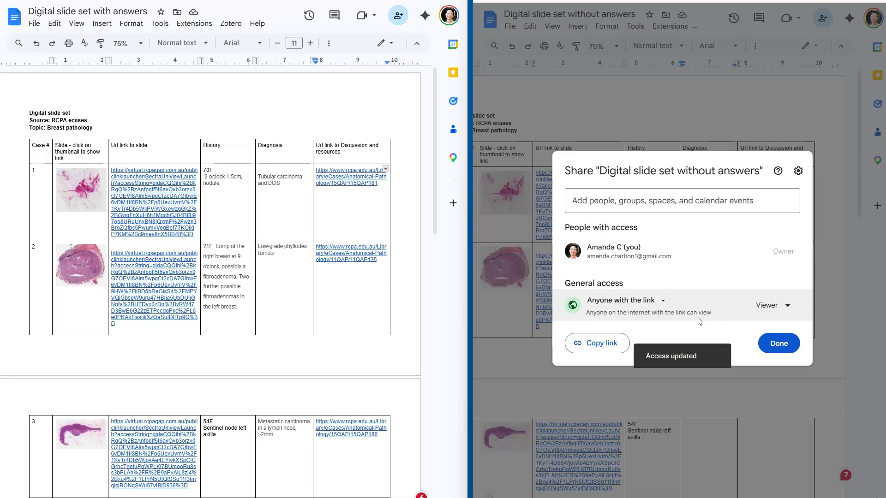
left_click(763, 306)
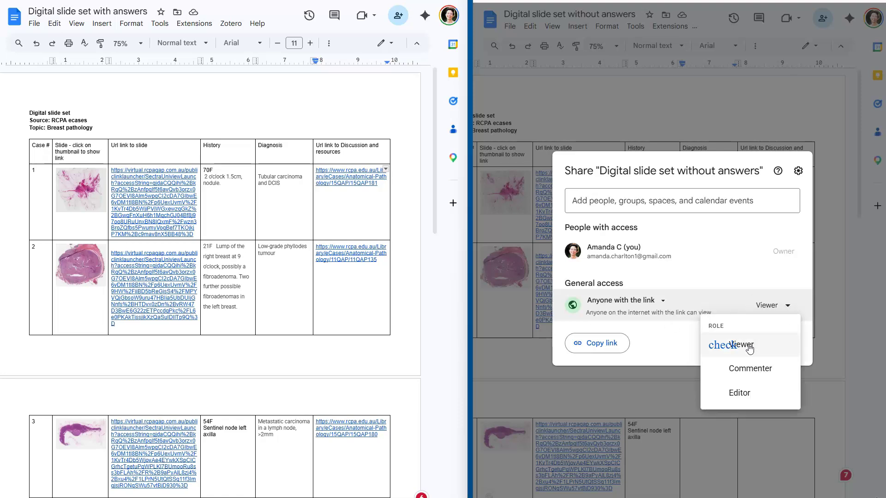
left_click(592, 350)
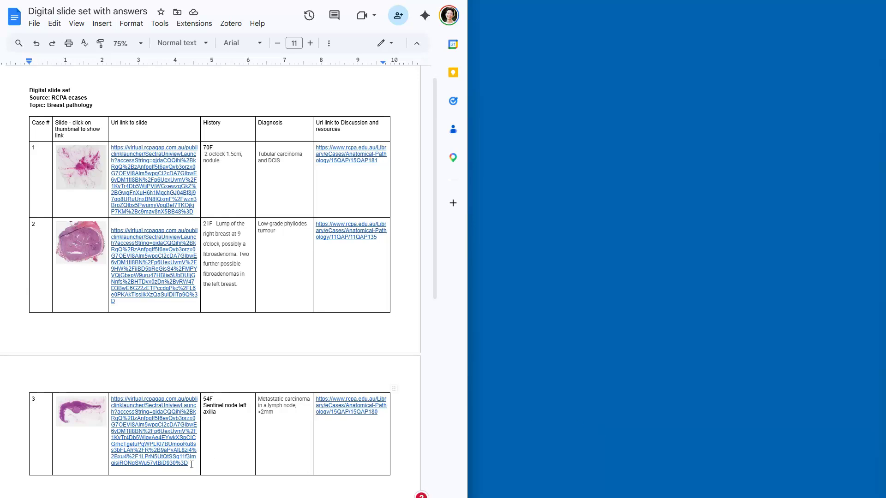
Remove the "Url link to slide" column from the table in the with-answers document, keeping the slide thumbnails
left_click_drag(192, 464, 122, 183)
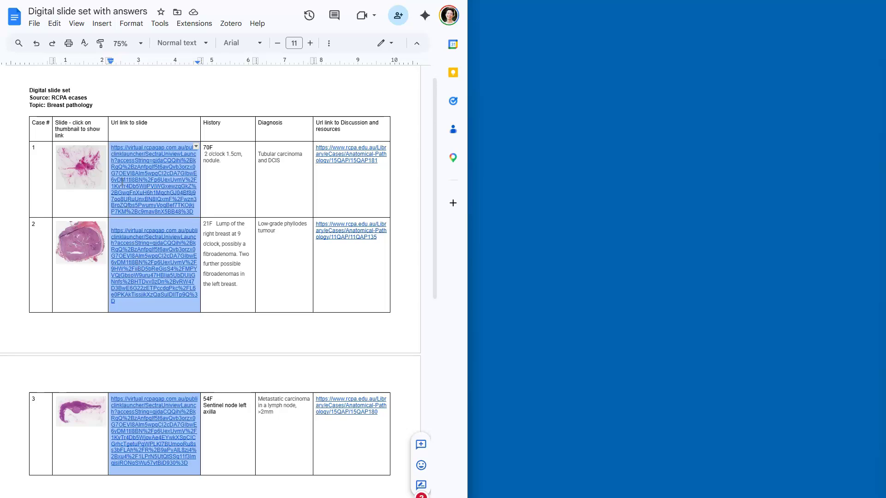
left_click(73, 175)
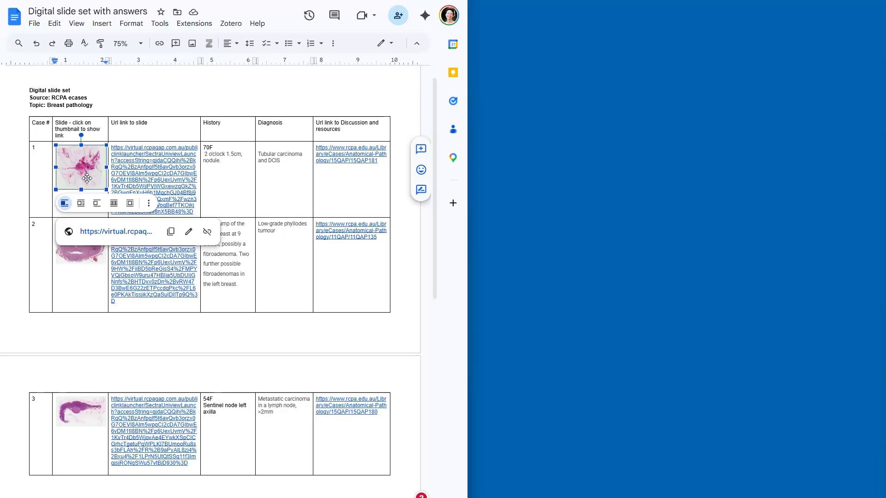
key("ctrl+z")
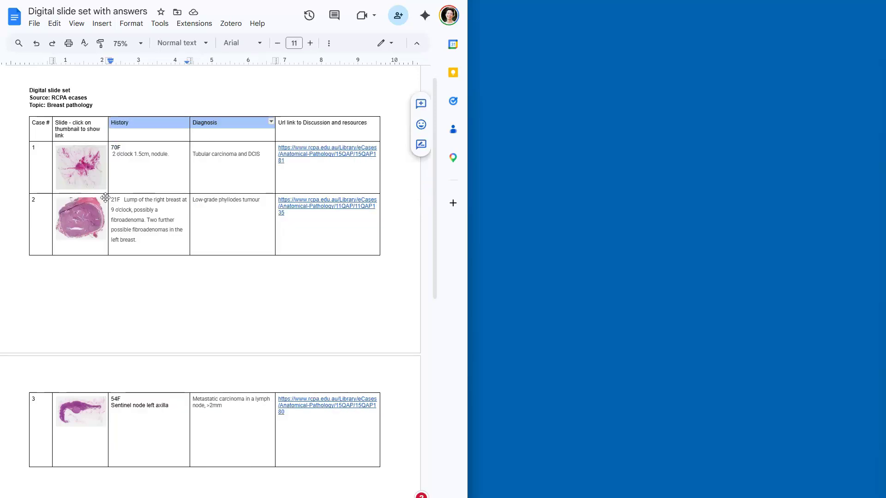
left_click(76, 175)
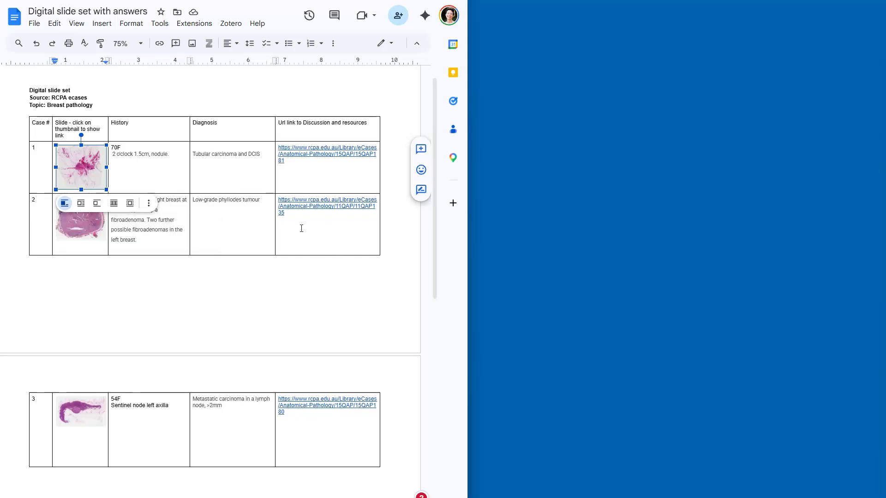
left_click(330, 252)
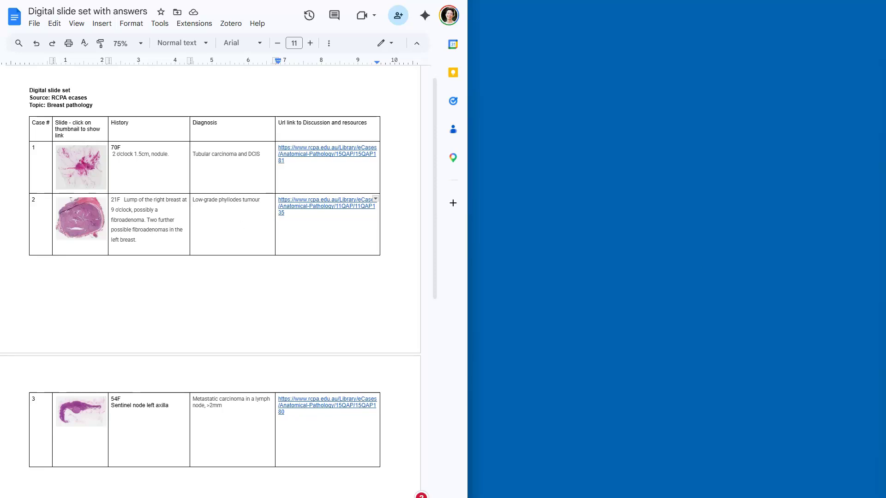
View the phyllodes tumours visual abstract beside the document and go to the start of the newsletter containing it
left_click_drag(885, 2, 606, 2)
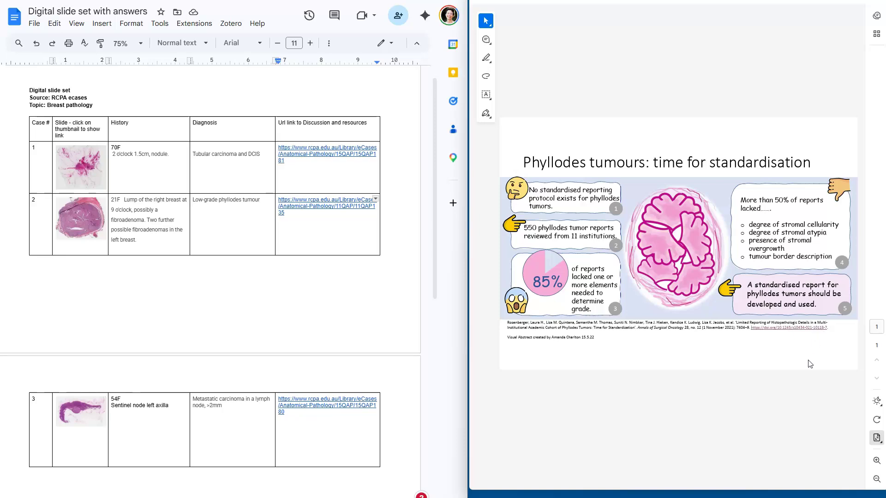
key("Escape")
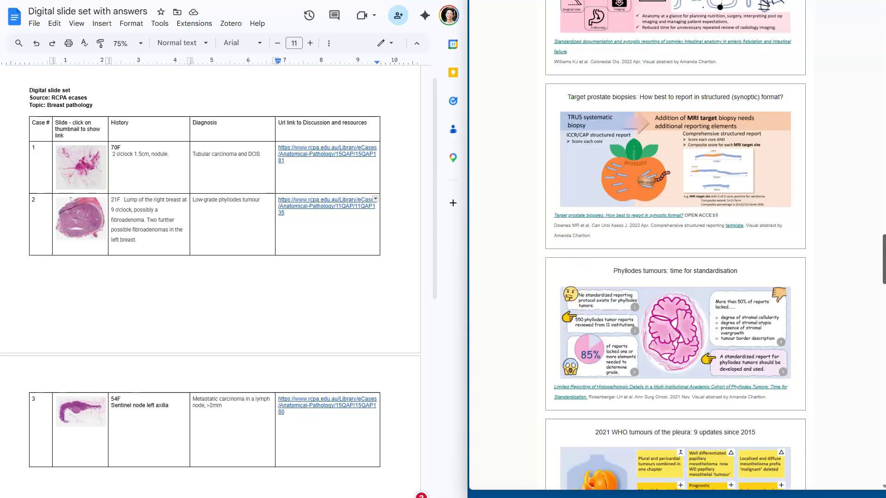
left_click_drag(883, 258, 860, 15)
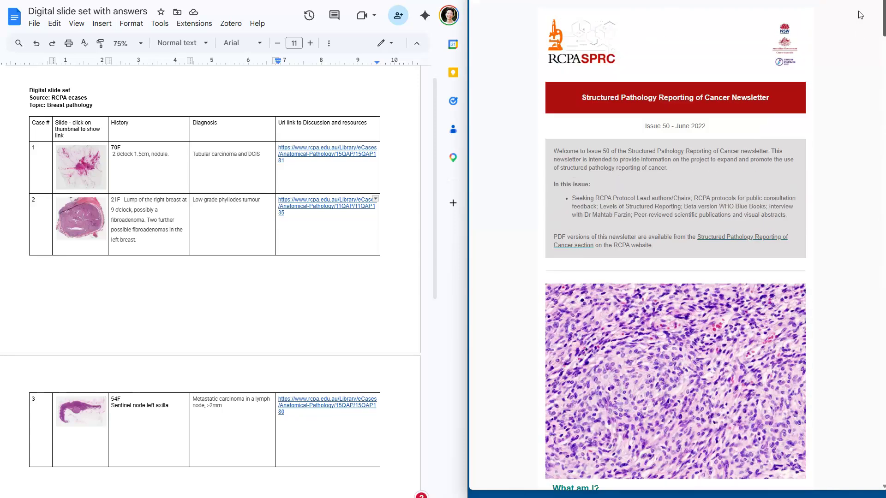